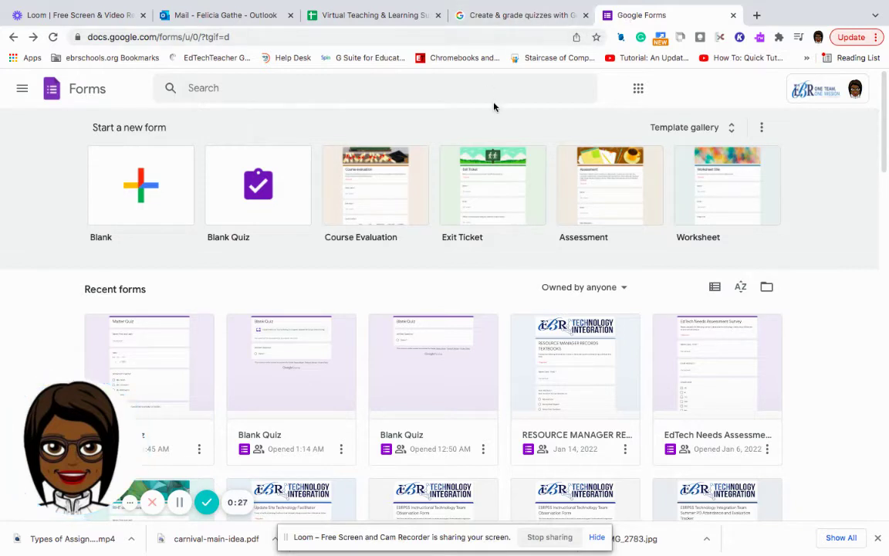
# - Open the Matter Quiz form and turn on the setting that makes it a quiz
pyautogui.click(179, 343)
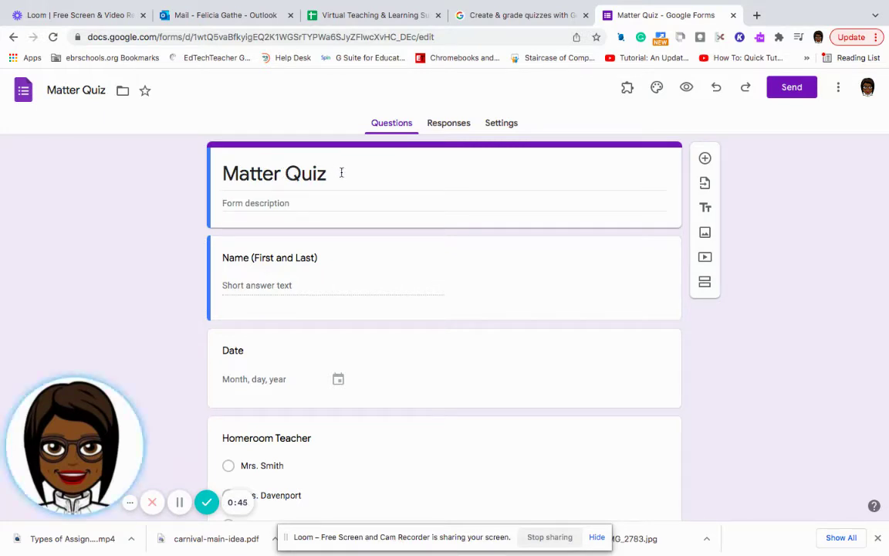
pyautogui.click(501, 123)
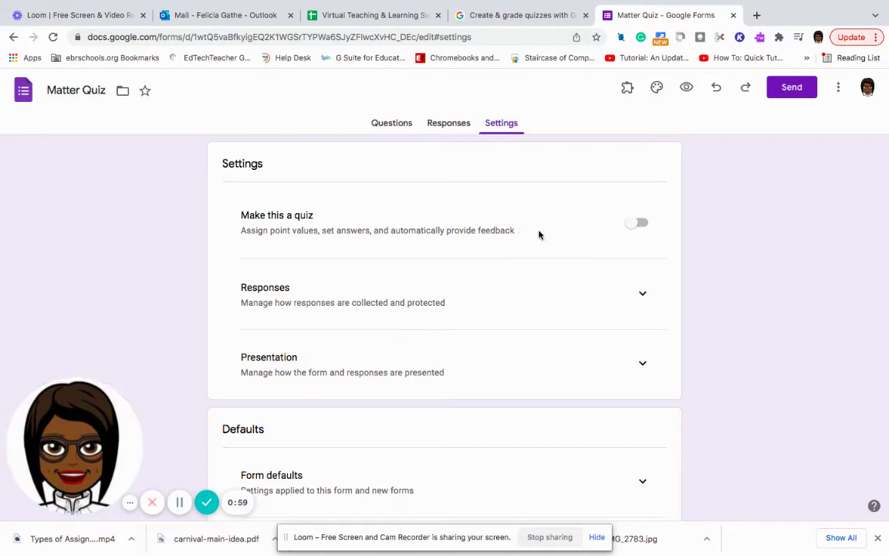
pyautogui.click(643, 224)
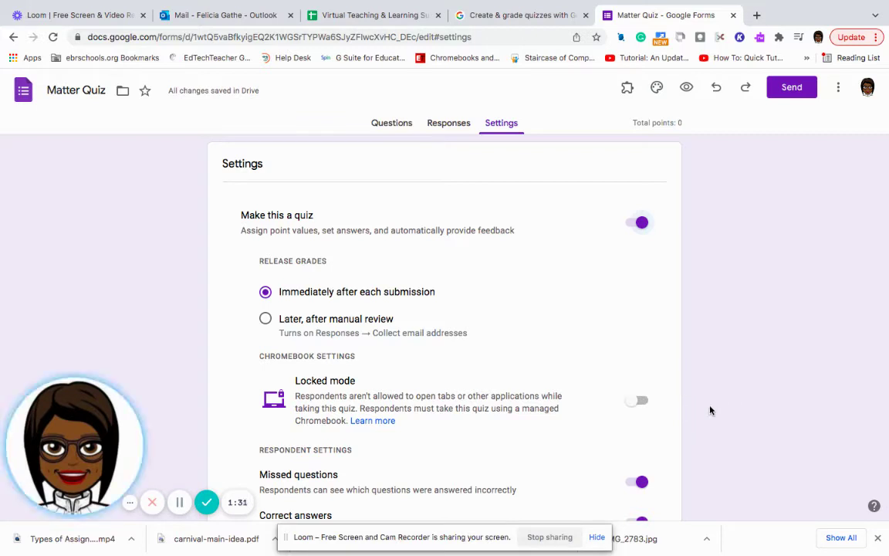
# - Set the quiz's default question point value to 4 points
pyautogui.scroll(-5, 710, 410)
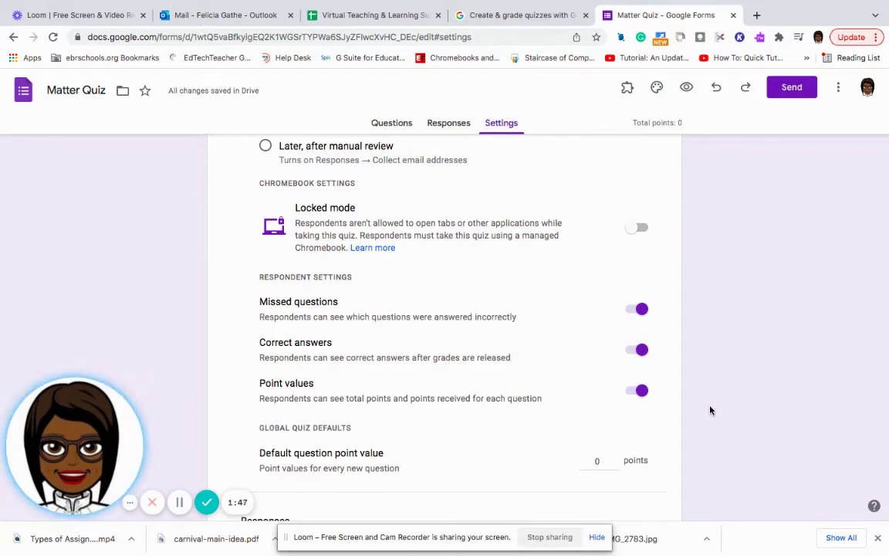
pyautogui.scroll(-2, 711, 409)
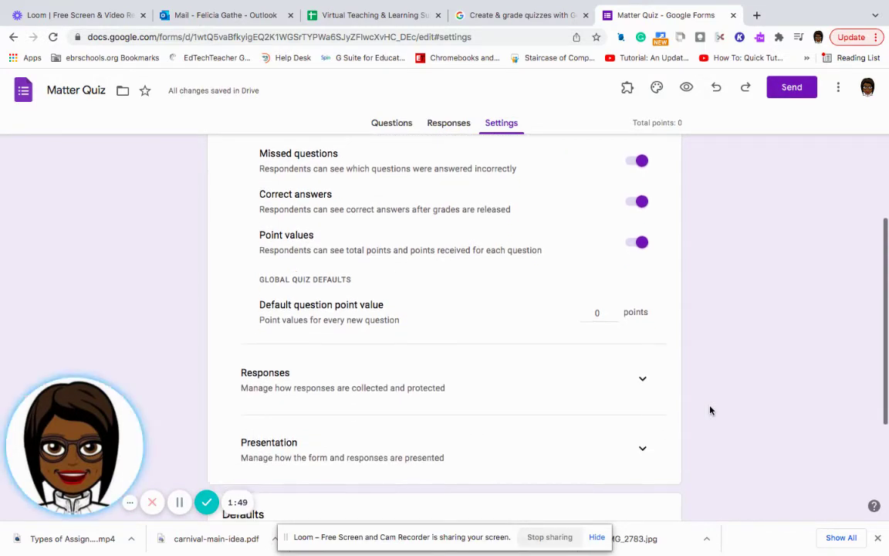
pyautogui.click(614, 310)
pyautogui.click(613, 310)
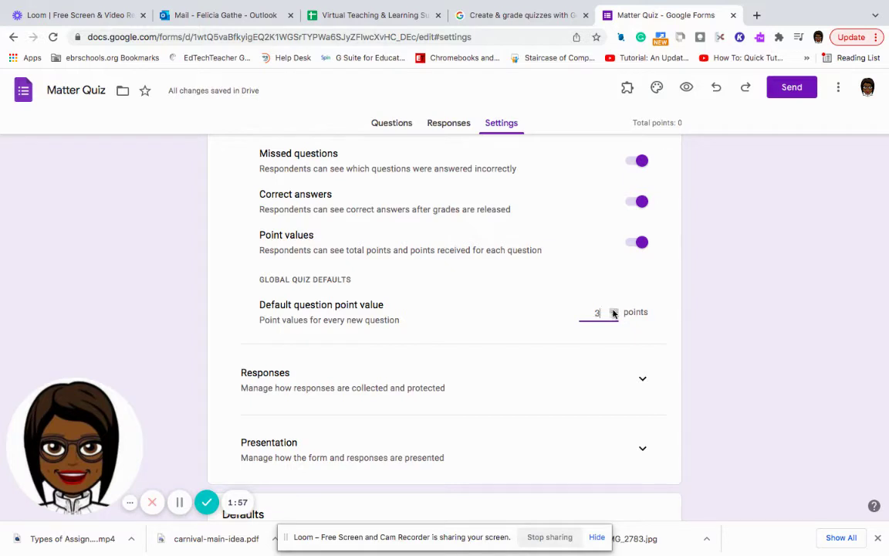
pyautogui.click(613, 311)
# - Turn on collecting email addresses in the form's response settings and review the sign-in requirements
pyautogui.click(644, 381)
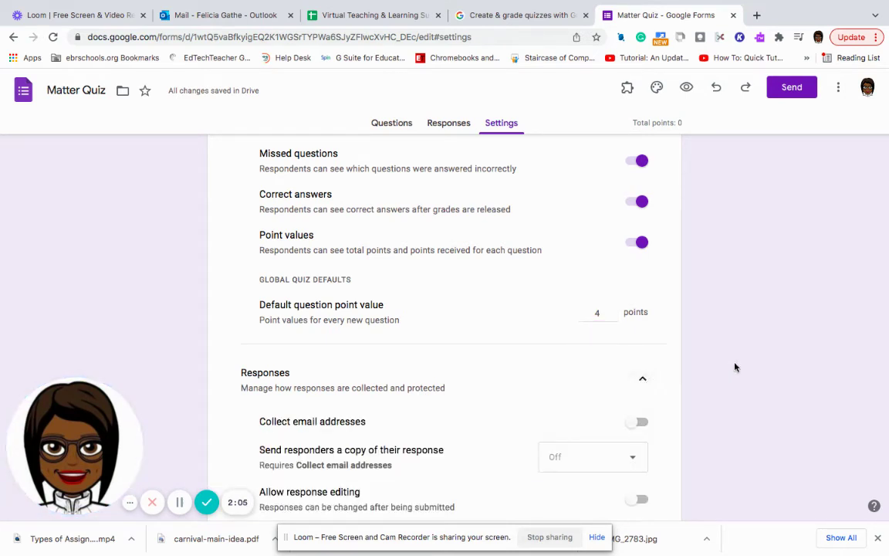
pyautogui.click(641, 423)
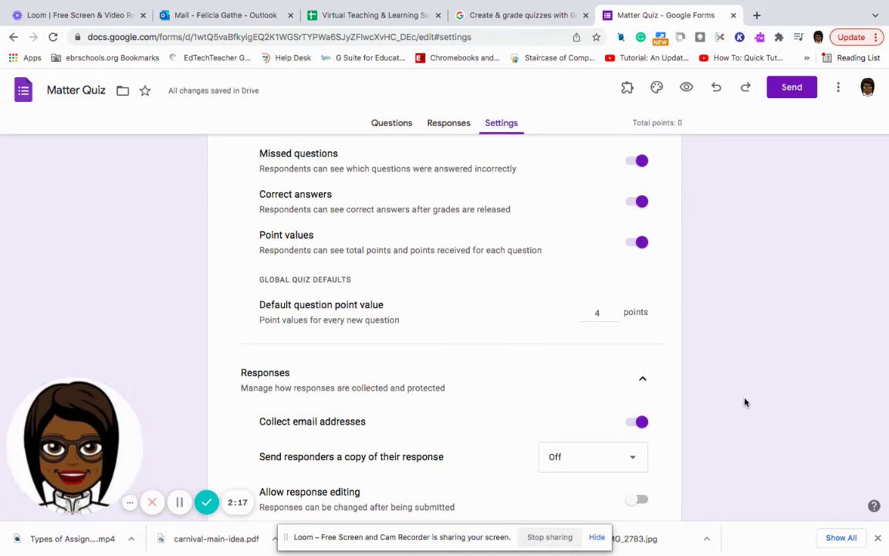
pyautogui.scroll(-1, 744, 401)
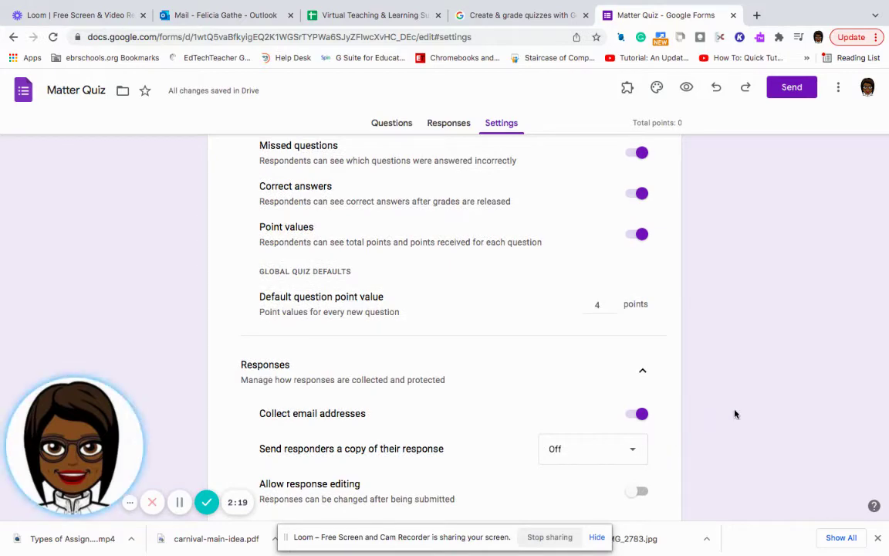
pyautogui.scroll(-3, 735, 414)
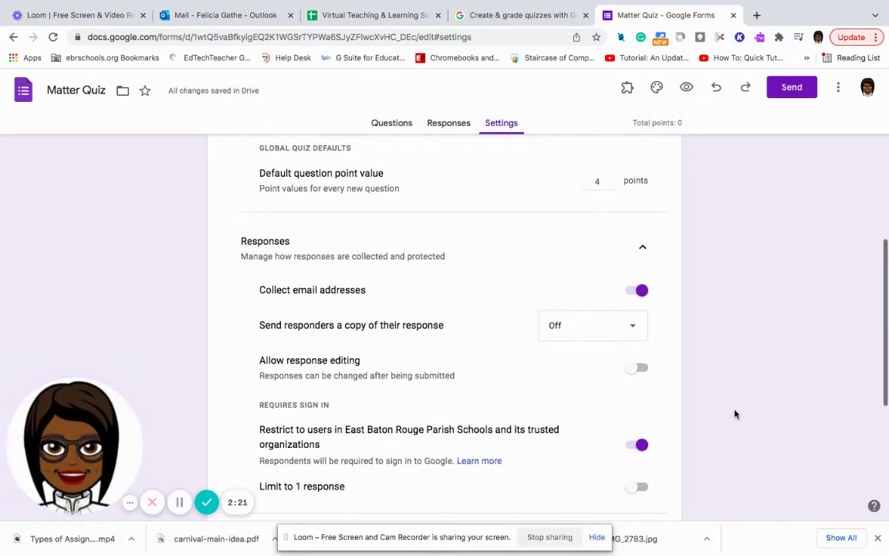
pyautogui.scroll(-4, 735, 415)
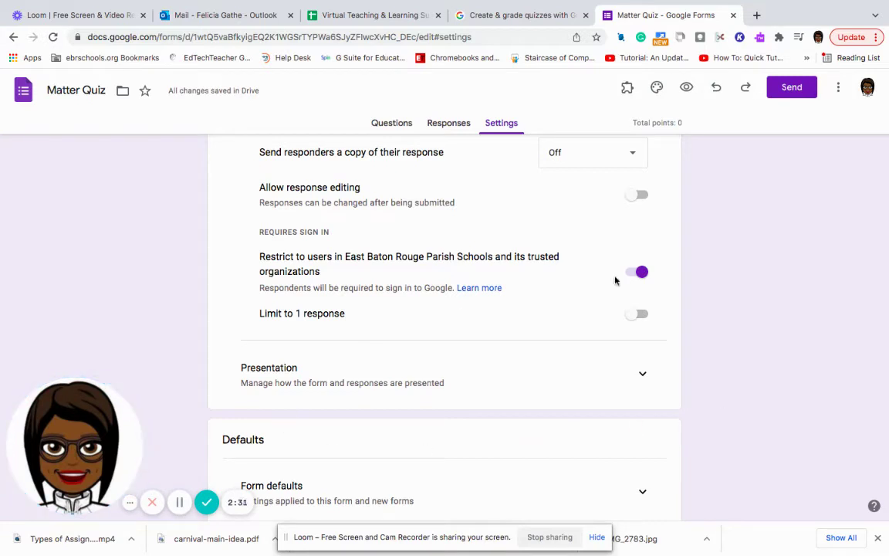
# - Examine the form's presentation settings, including the progress bar, question order and after-submission options
pyautogui.click(643, 378)
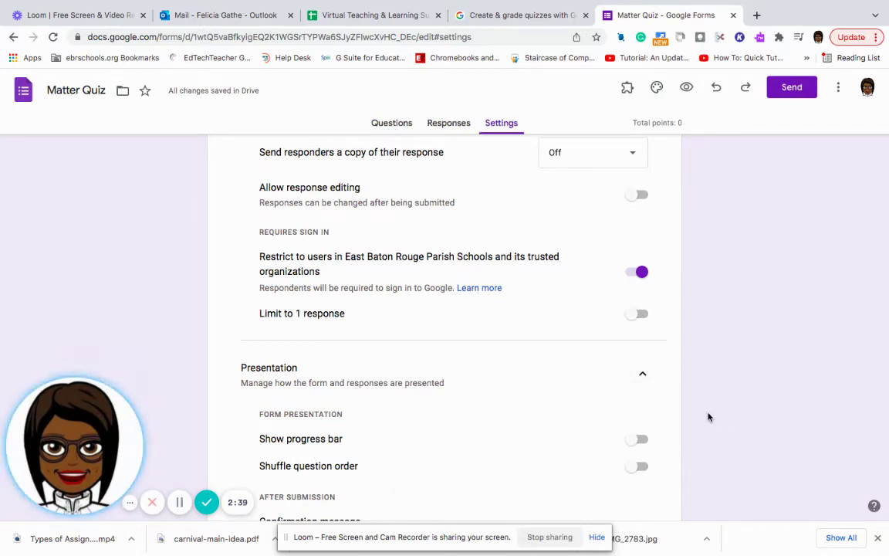
pyautogui.scroll(-5, 708, 418)
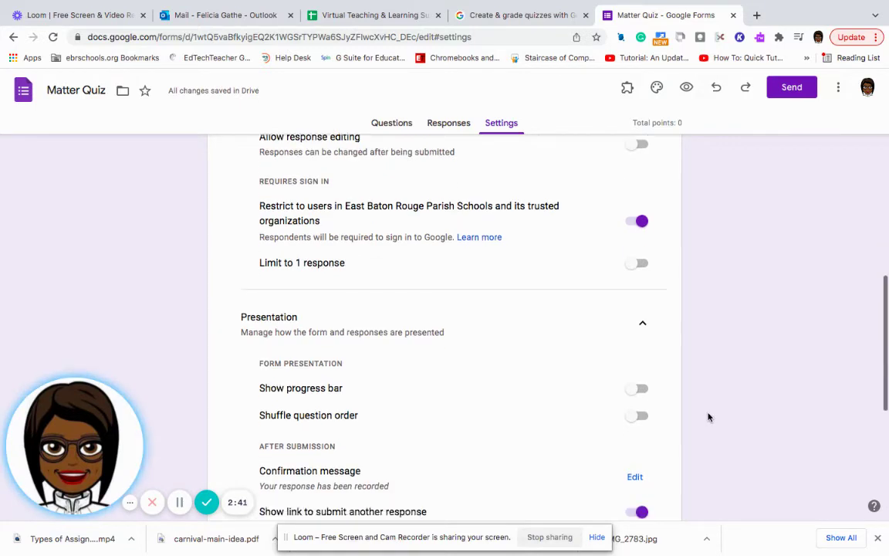
pyautogui.scroll(-3, 709, 417)
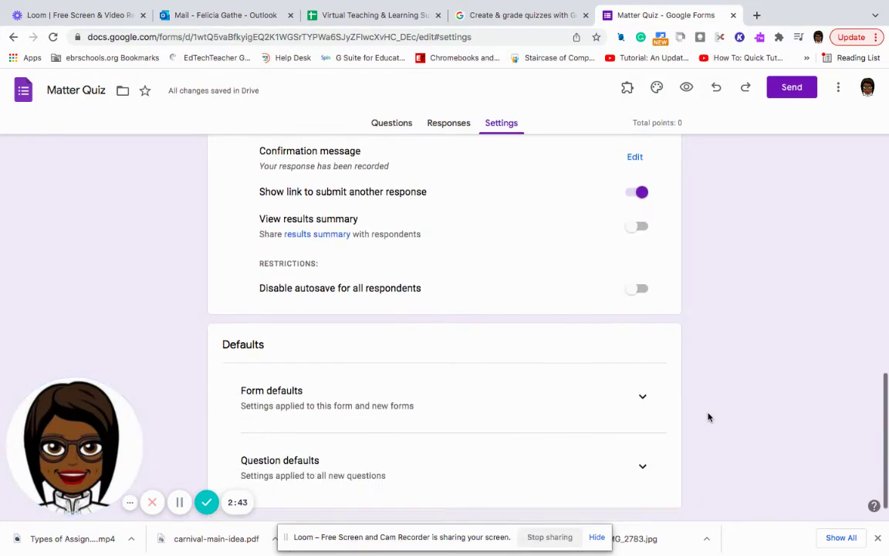
pyautogui.scroll(4, 708, 418)
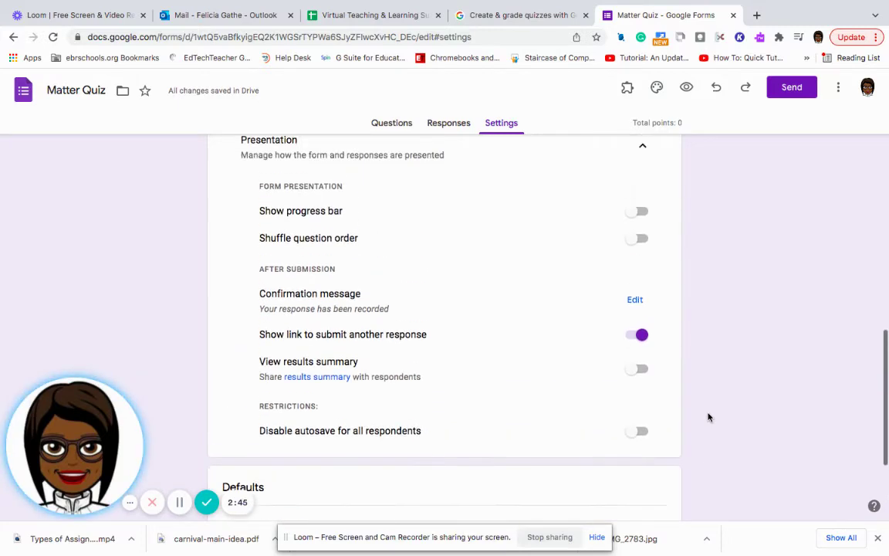
pyautogui.scroll(8, 709, 417)
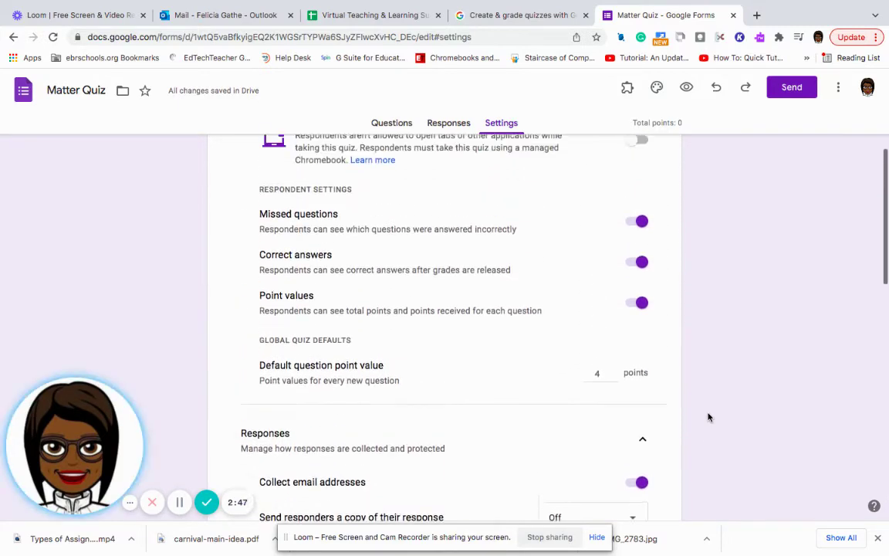
pyautogui.scroll(3, 708, 418)
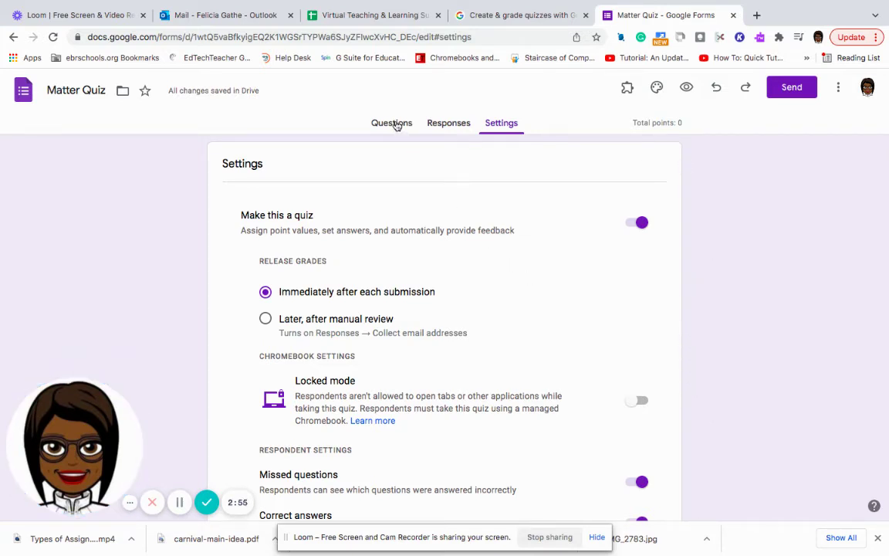
# - Mark "all of the above" as the correct answer to the question "A physical property can be observed with your"
pyautogui.click(394, 124)
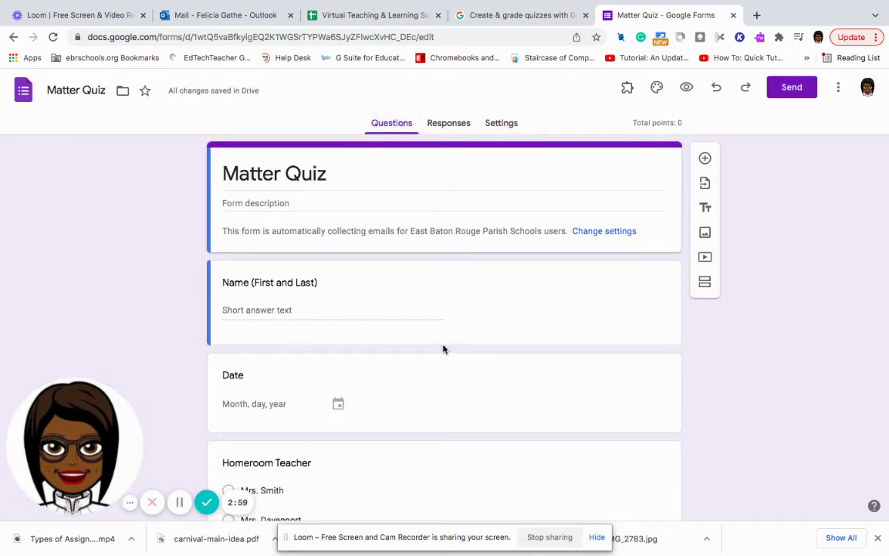
pyautogui.press('Right')
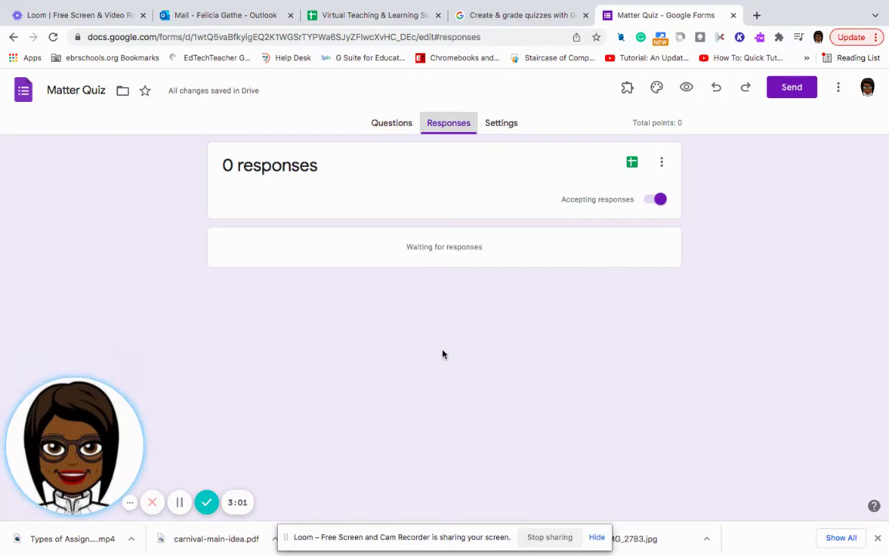
pyautogui.press('Left')
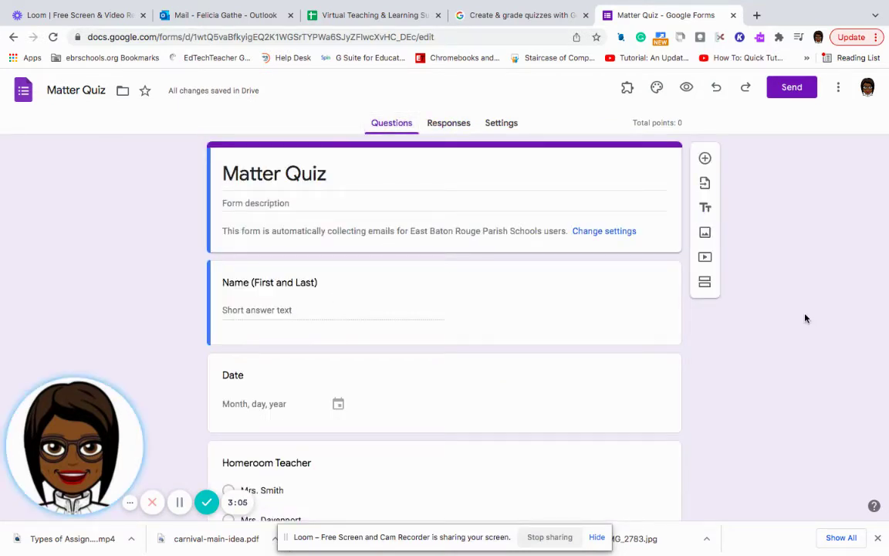
pyautogui.scroll(-3, 804, 318)
pyautogui.scroll(-5, 805, 318)
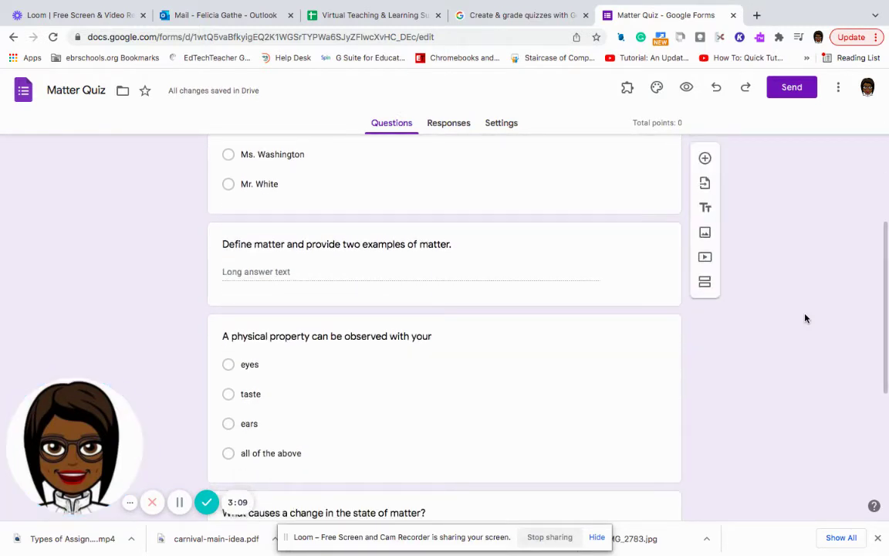
pyautogui.scroll(-2, 805, 318)
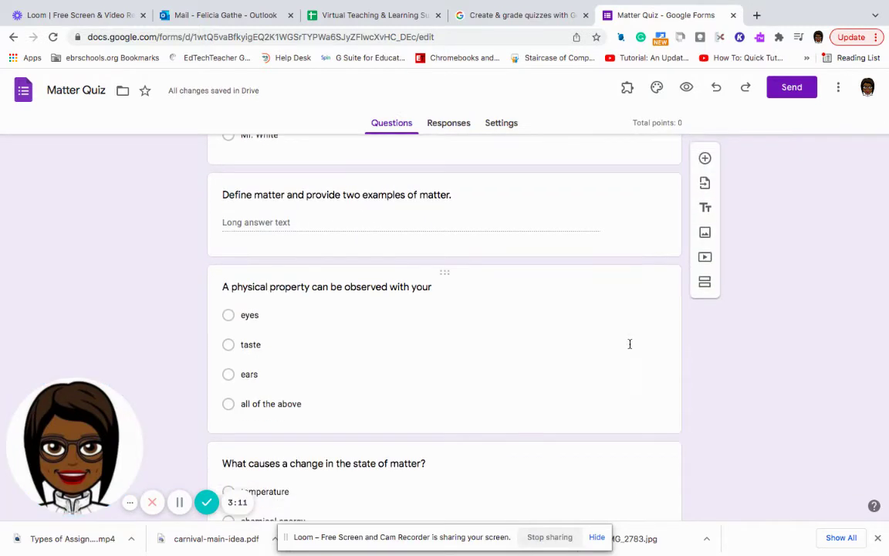
pyautogui.click(599, 409)
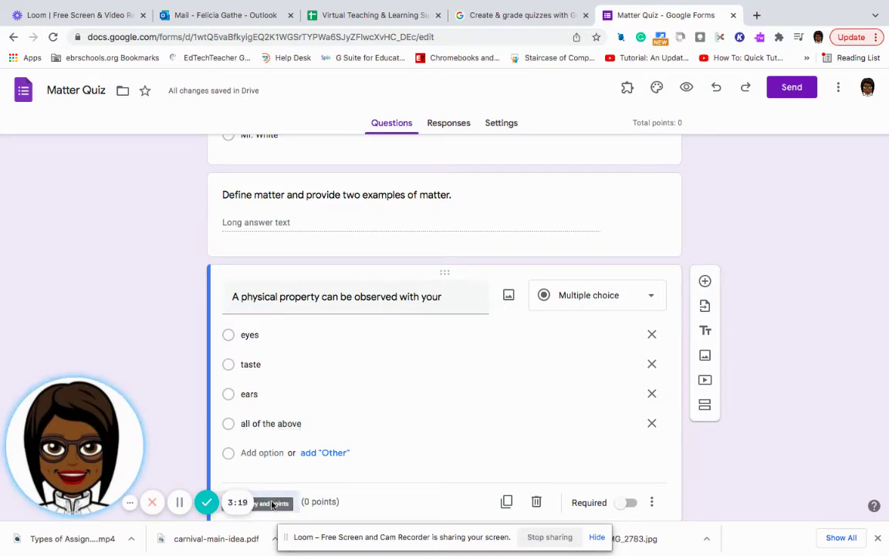
pyautogui.click(271, 504)
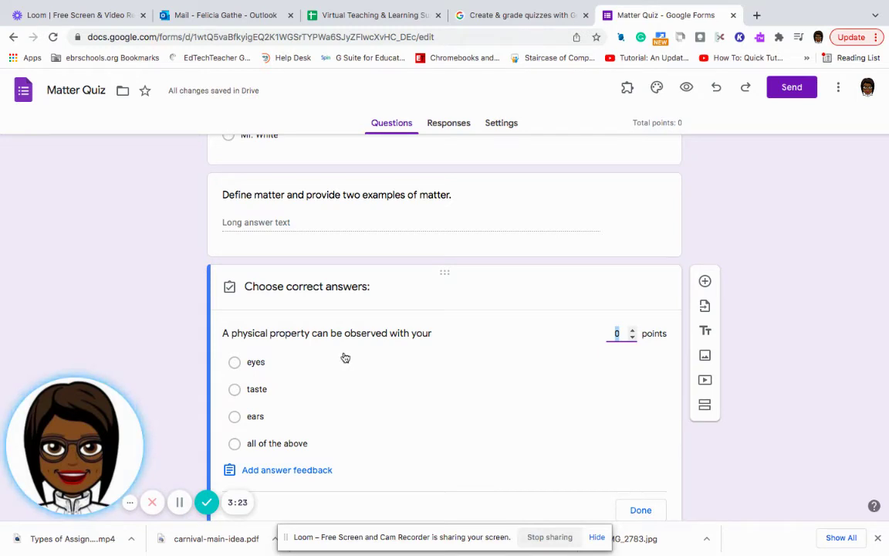
pyautogui.click(234, 447)
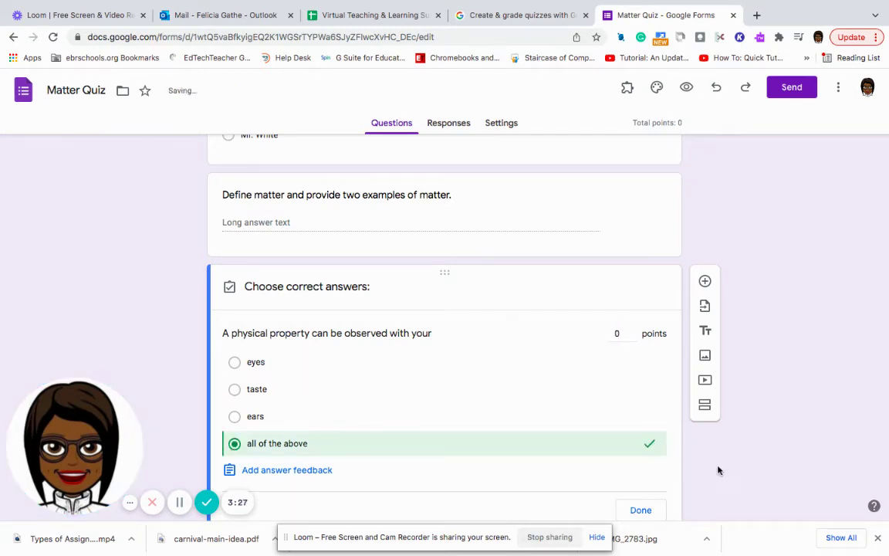
# - Mark "temperature" as the correct answer to the question "What causes a change in the state of matter?"
pyautogui.scroll(-2, 718, 466)
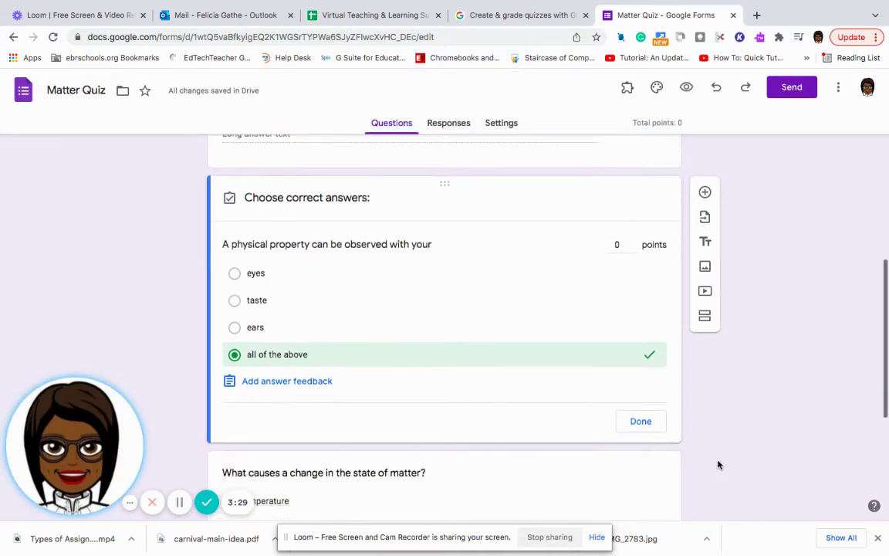
pyautogui.scroll(-3, 717, 464)
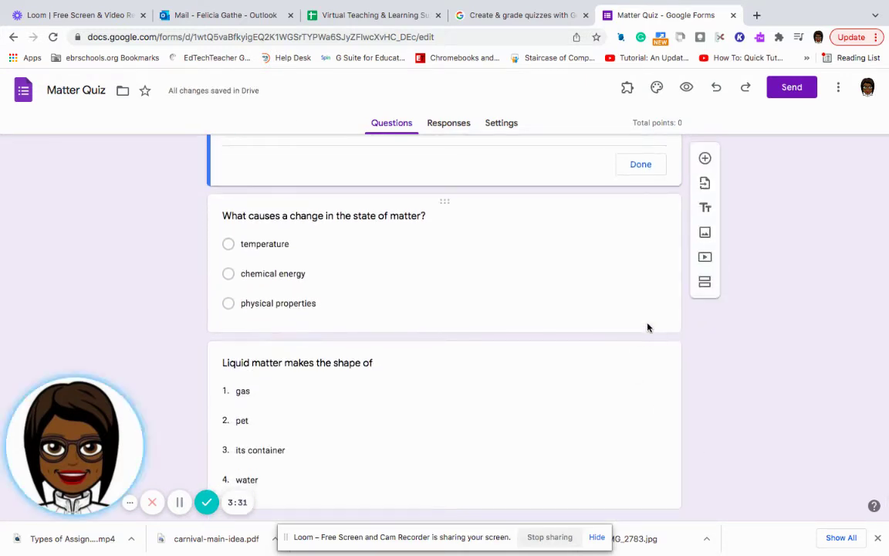
pyautogui.click(432, 297)
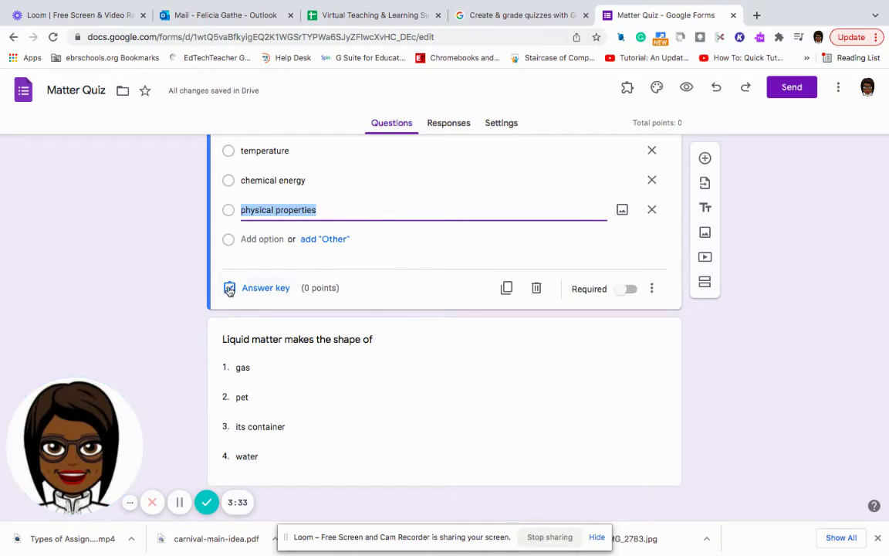
pyautogui.click(254, 288)
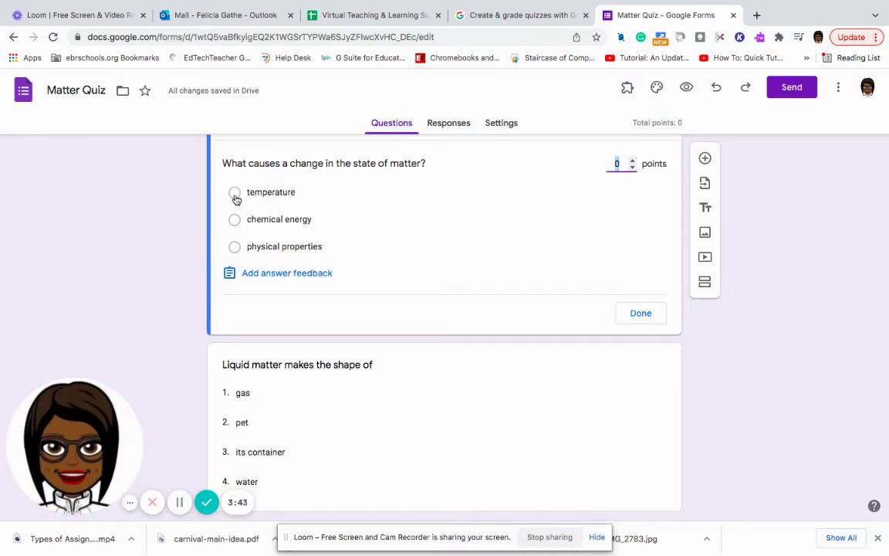
pyautogui.click(235, 194)
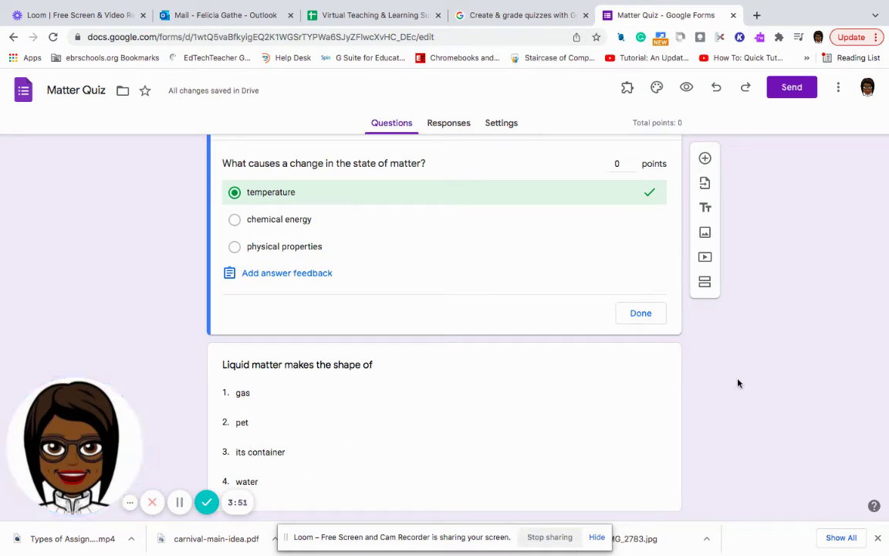
# - Mark "its container" as the correct answer to the dropdown question "Liquid matter makes the shape of"
pyautogui.scroll(-1, 738, 383)
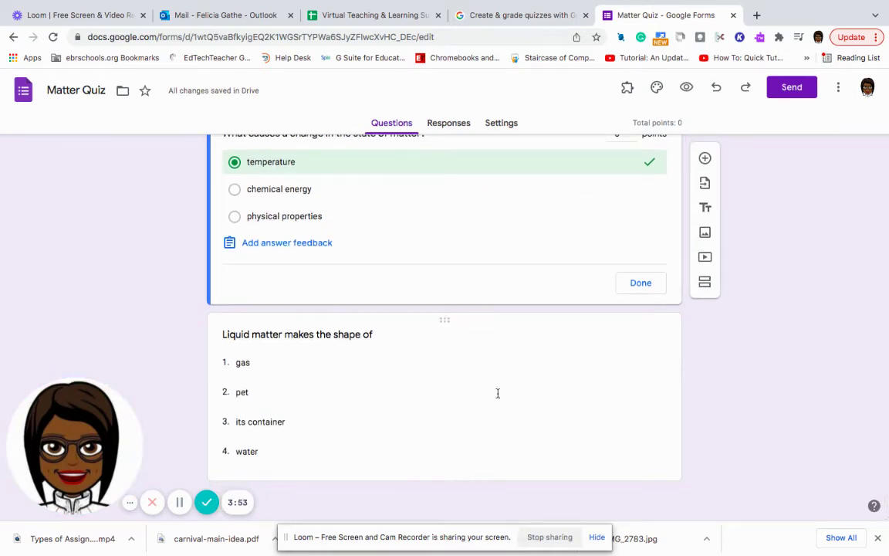
pyautogui.click(282, 457)
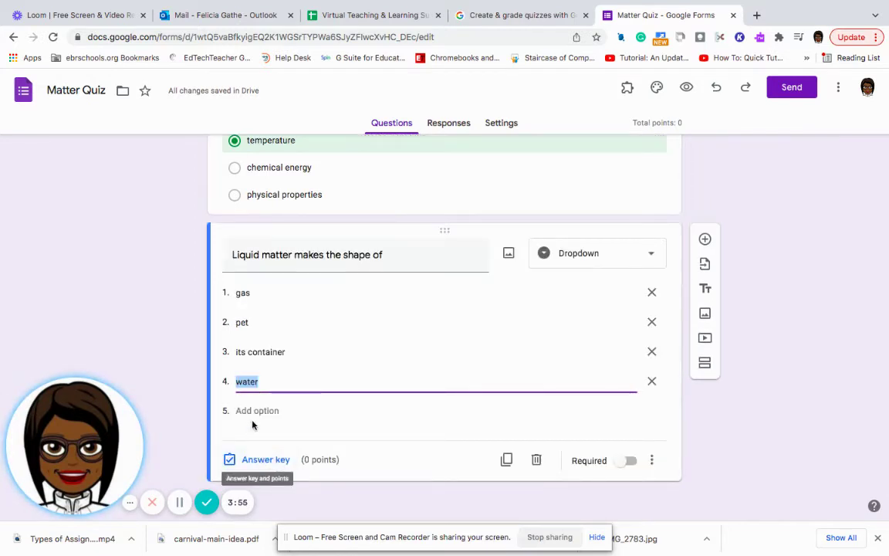
pyautogui.click(275, 352)
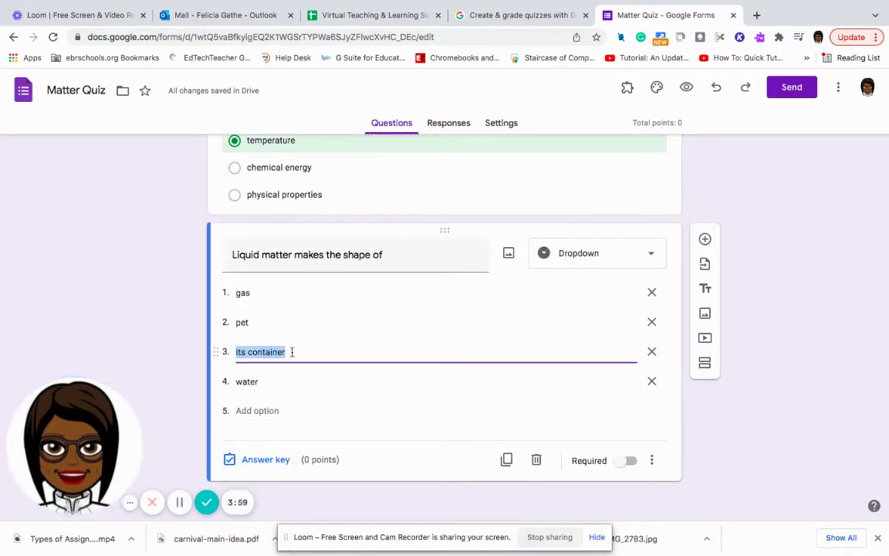
pyautogui.click(292, 352)
pyautogui.click(276, 461)
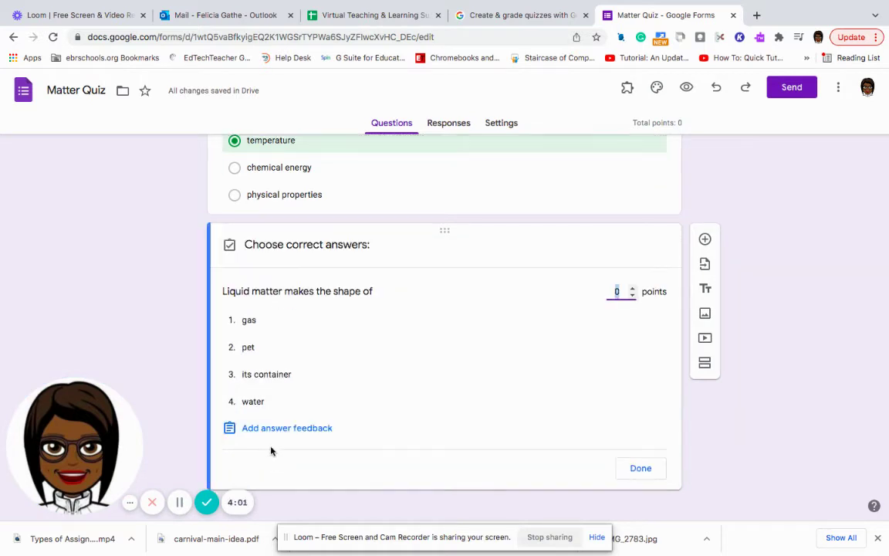
pyautogui.click(268, 381)
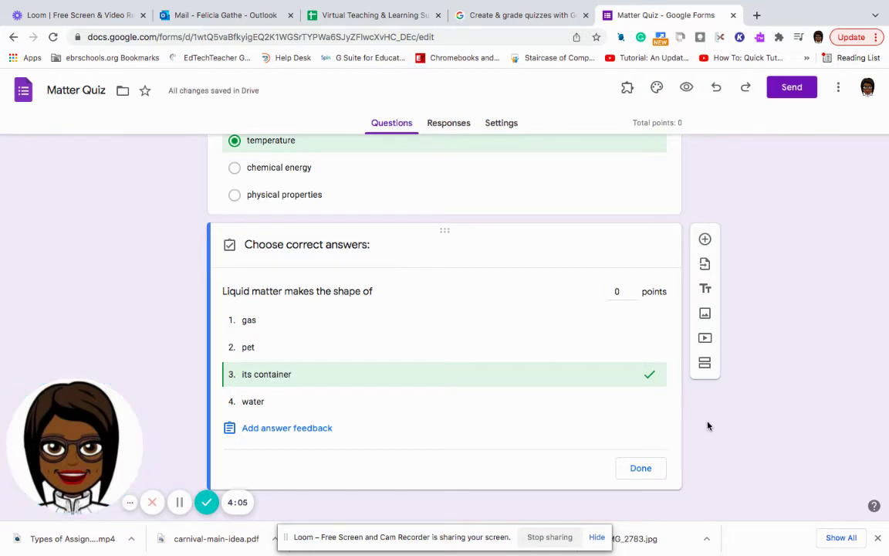
# - Set the point value of the question "Liquid matter makes the shape of" to 4
pyautogui.scroll(-1, 708, 424)
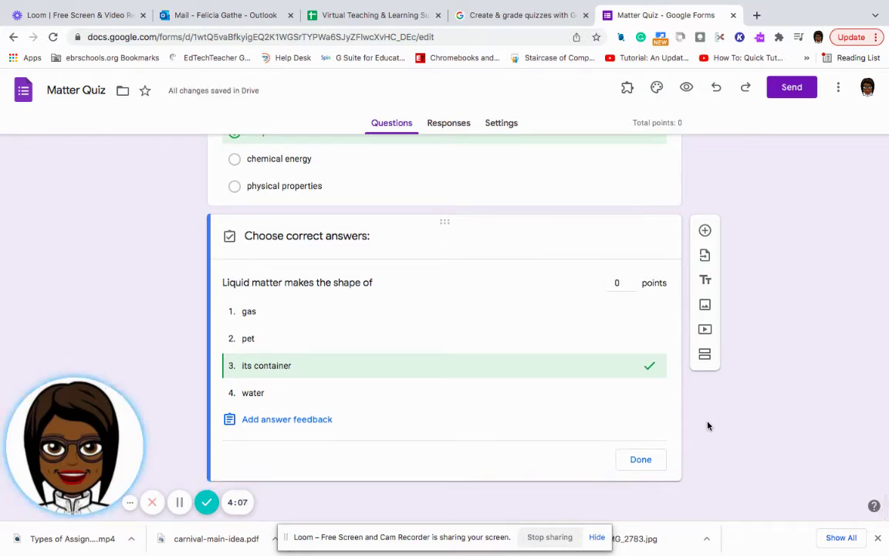
pyautogui.scroll(1, 708, 425)
pyautogui.scroll(5, 708, 426)
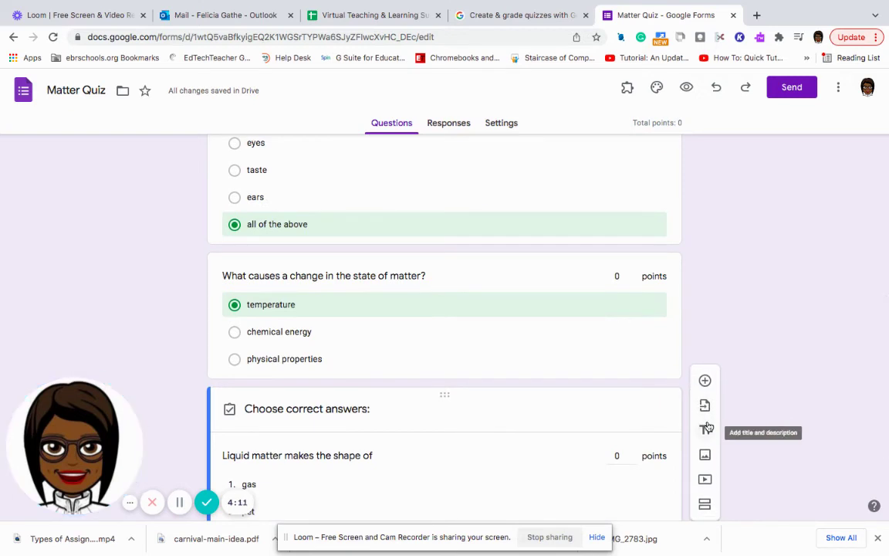
pyautogui.click(632, 453)
pyautogui.click(632, 453)
pyautogui.click(632, 453)
pyautogui.click(632, 453)
pyautogui.click(632, 460)
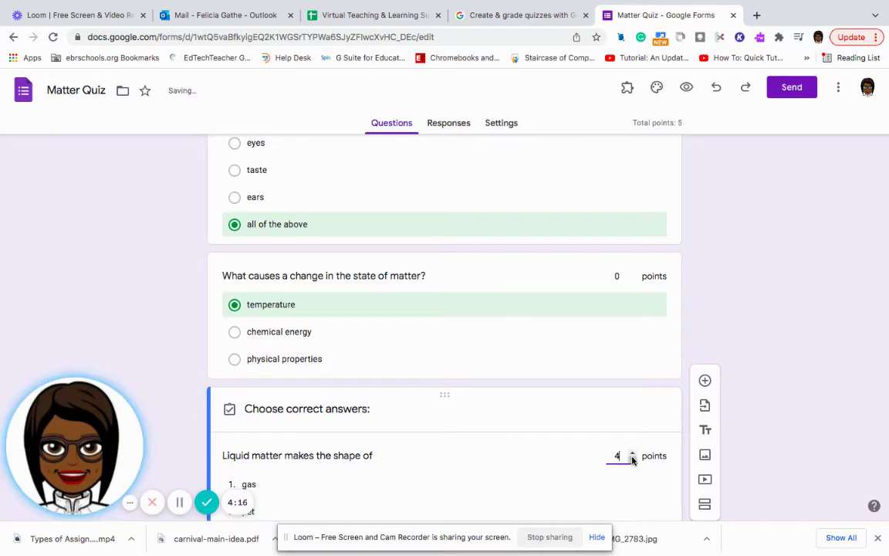
# - Set the point value of the question "What causes a change in the state of matter?" to 4
pyautogui.click(632, 273)
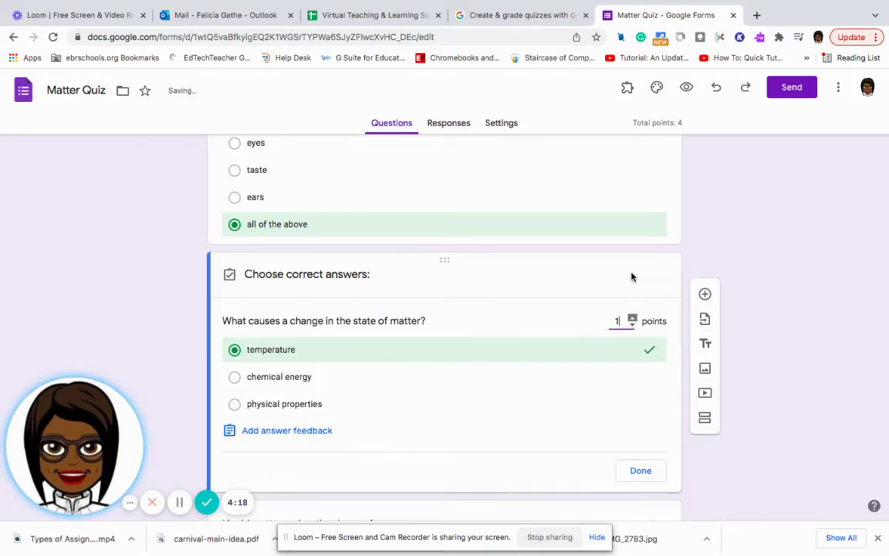
pyautogui.click(632, 317)
pyautogui.click(632, 317)
pyautogui.click(632, 317)
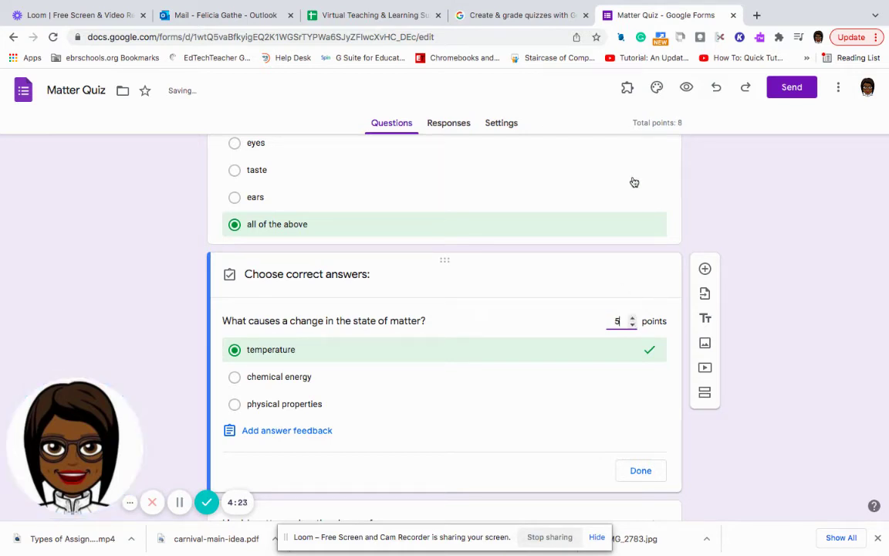
pyautogui.press('Up')
pyautogui.click(631, 327)
# - Set the point value of the question "A physical property can be observed with your" to 4
pyautogui.scroll(3, 725, 213)
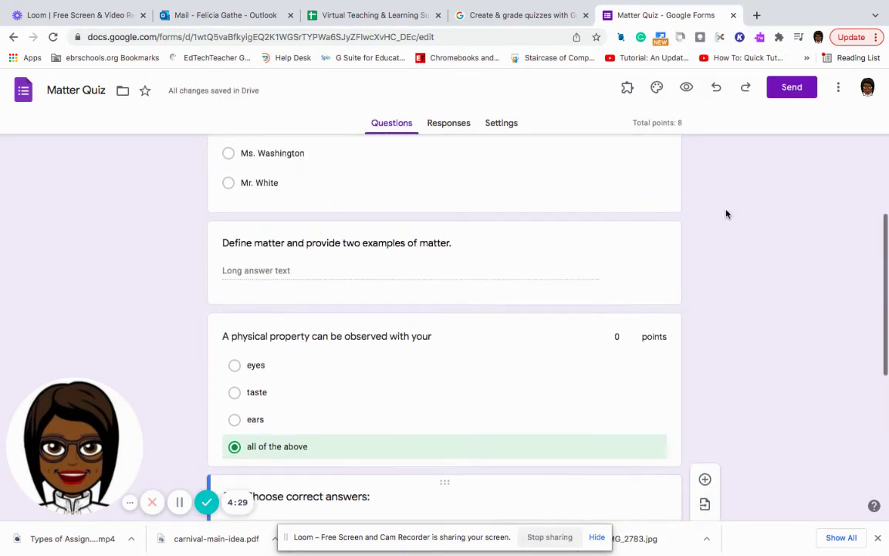
pyautogui.click(632, 333)
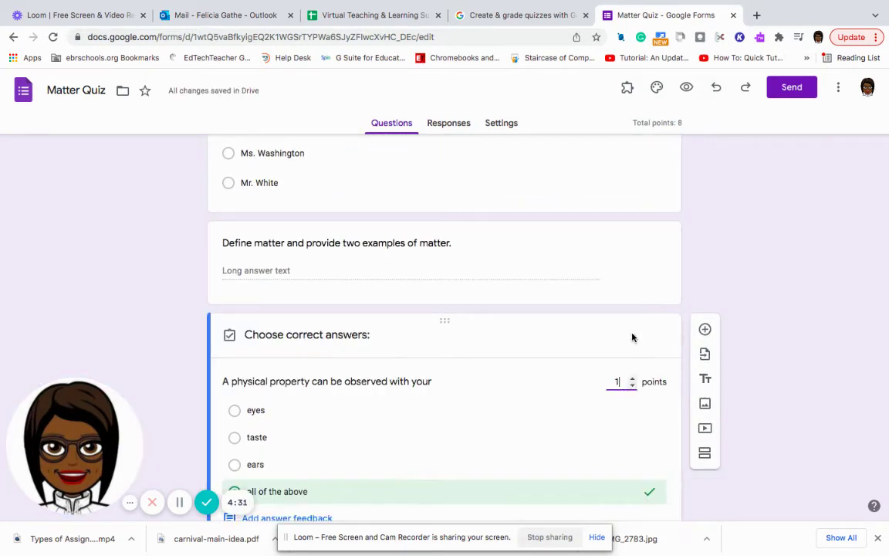
pyautogui.click(631, 379)
pyautogui.click(631, 379)
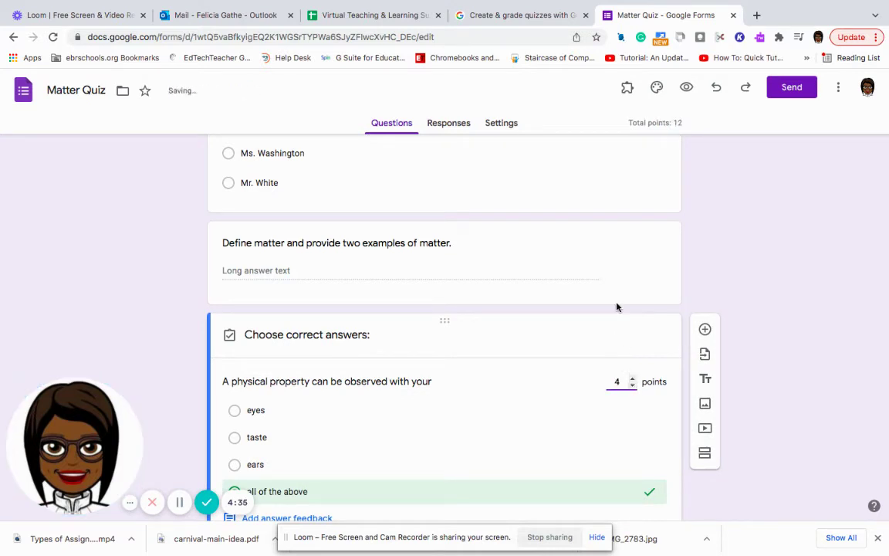
# - View the answer feedback options for the question "Define matter and provide two examples of matter." and close them without adding feedback
pyautogui.click(636, 257)
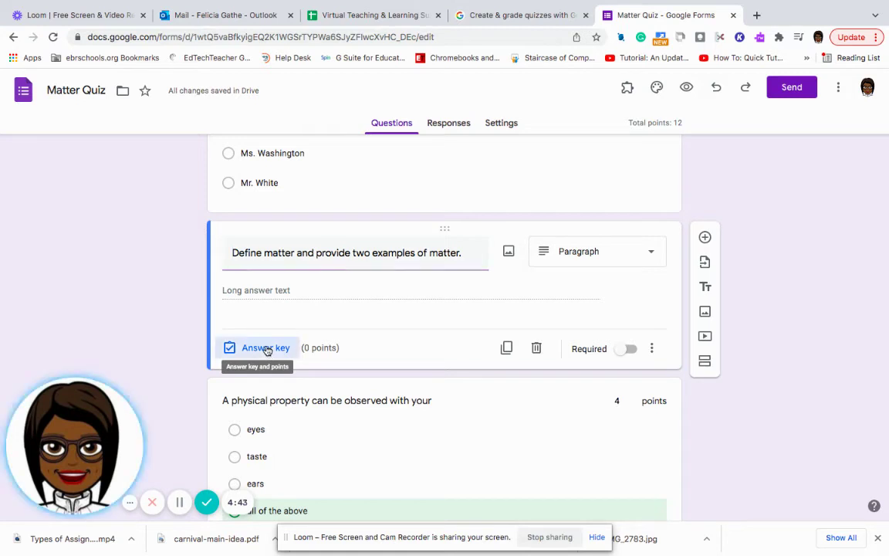
pyautogui.click(267, 349)
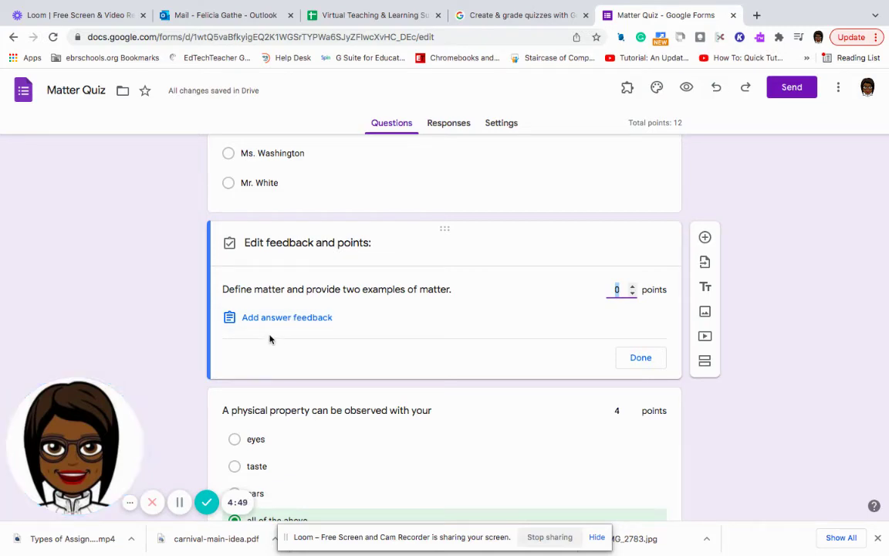
pyautogui.click(271, 336)
pyautogui.click(277, 323)
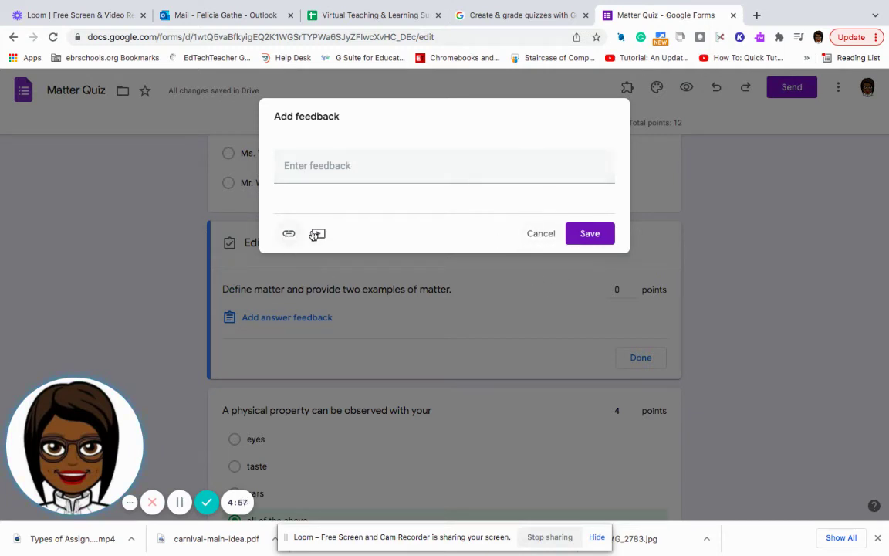
pyautogui.click(541, 234)
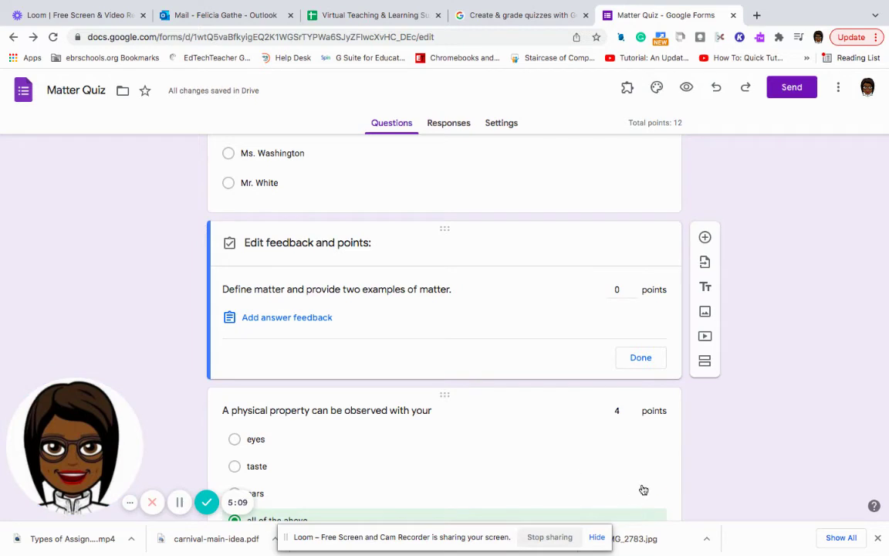
pyautogui.click(584, 437)
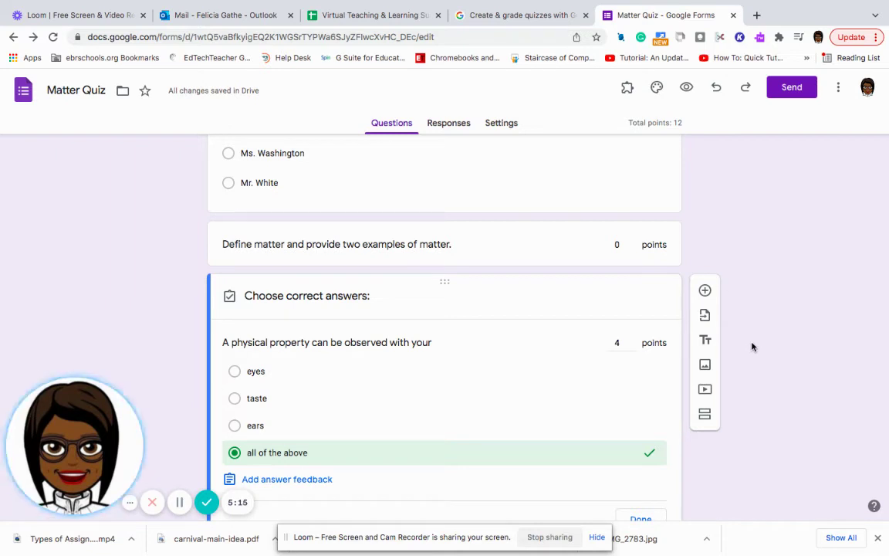
# - Set the point value of the paragraph question "Define matter and provide two examples of matter." to 6
pyautogui.click(629, 241)
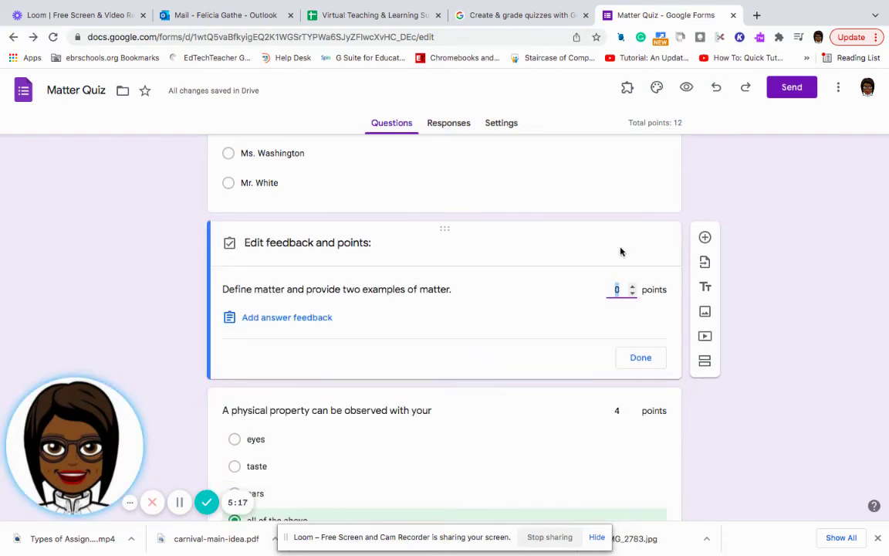
pyautogui.click(632, 287)
pyautogui.click(632, 287)
pyautogui.click(632, 287)
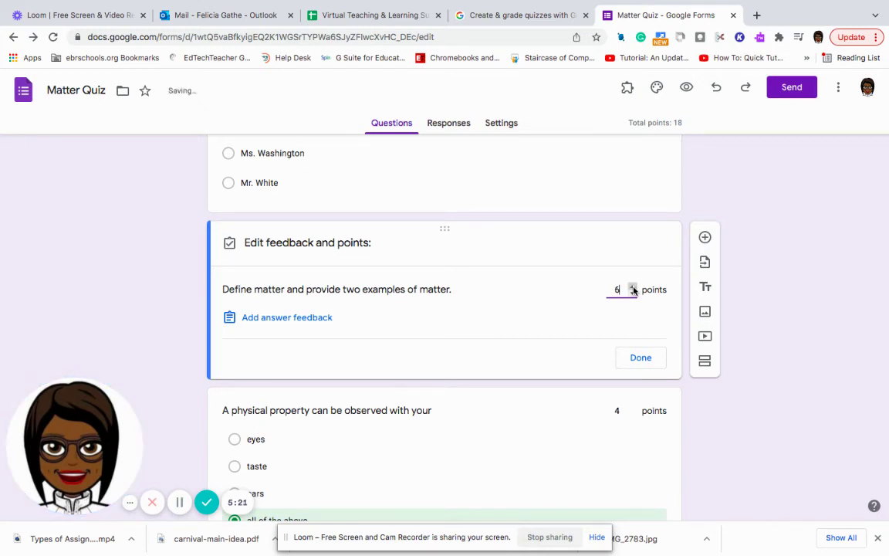
pyautogui.click(776, 291)
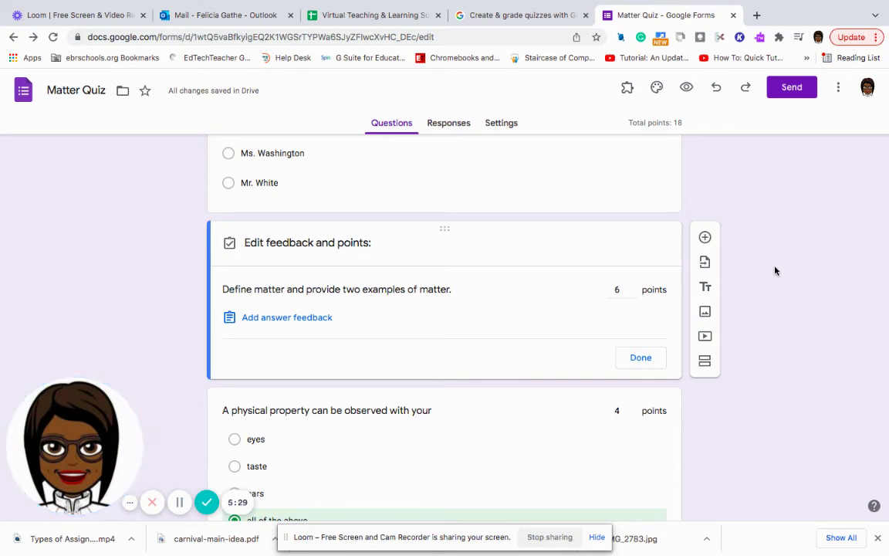
pyautogui.scroll(-5, 775, 270)
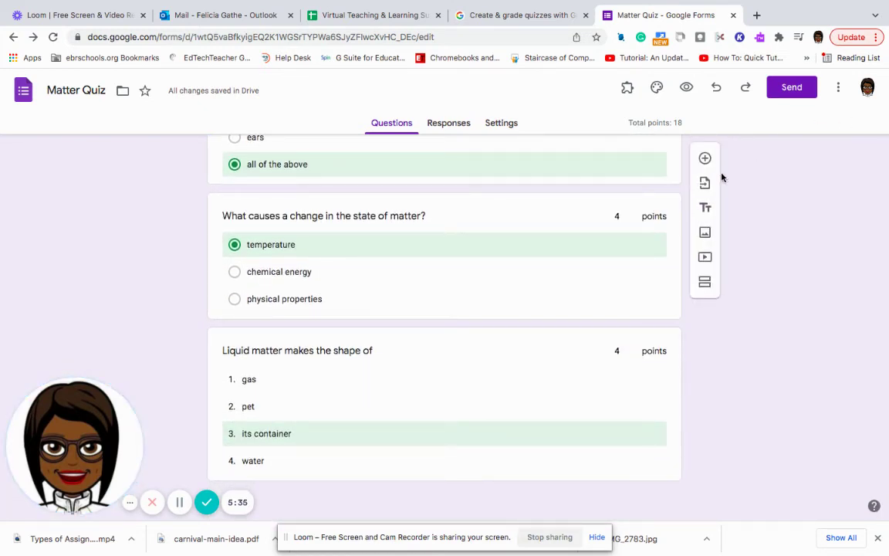
# - Create a new spreadsheet named "Matter Quiz (Responses)" as the destination for the form's responses
pyautogui.click(447, 124)
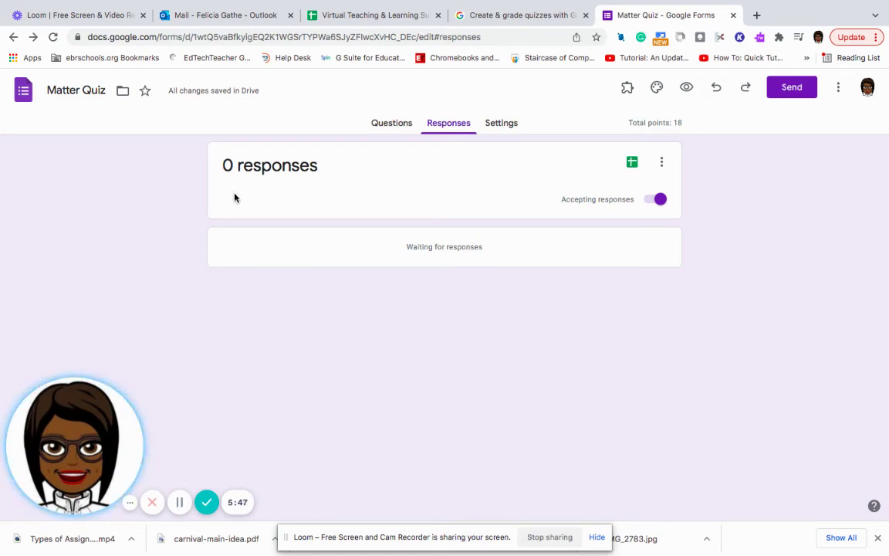
pyautogui.click(632, 163)
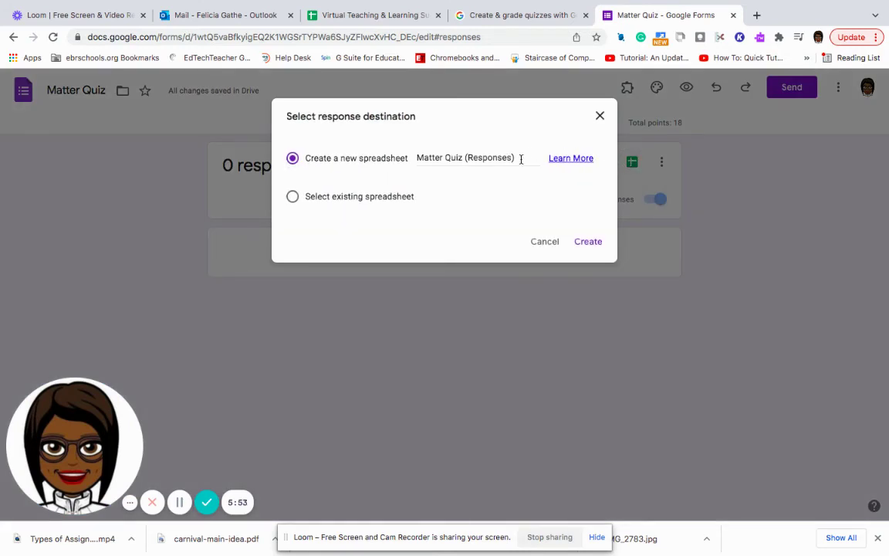
pyautogui.click(588, 241)
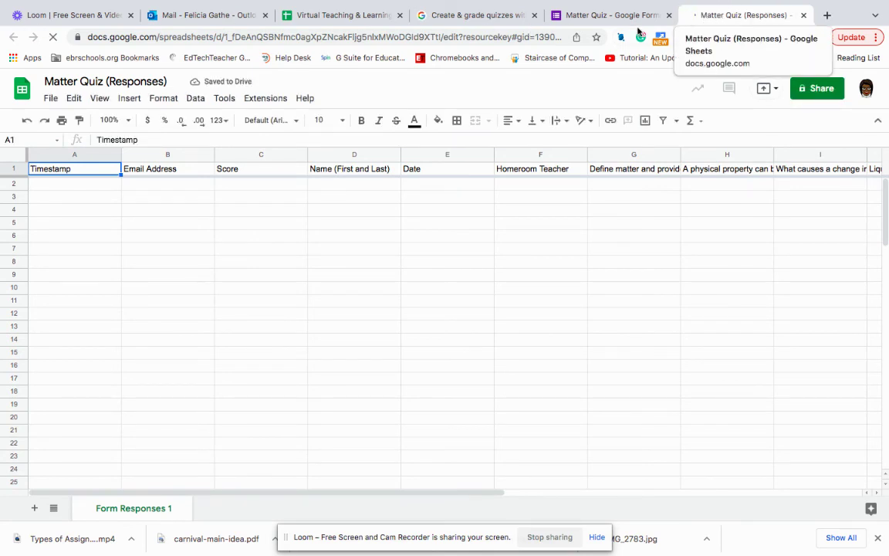
# - Return to the Matter Quiz form and replace "edit#responses" at the end of its web address with "copy"
pyautogui.click(614, 16)
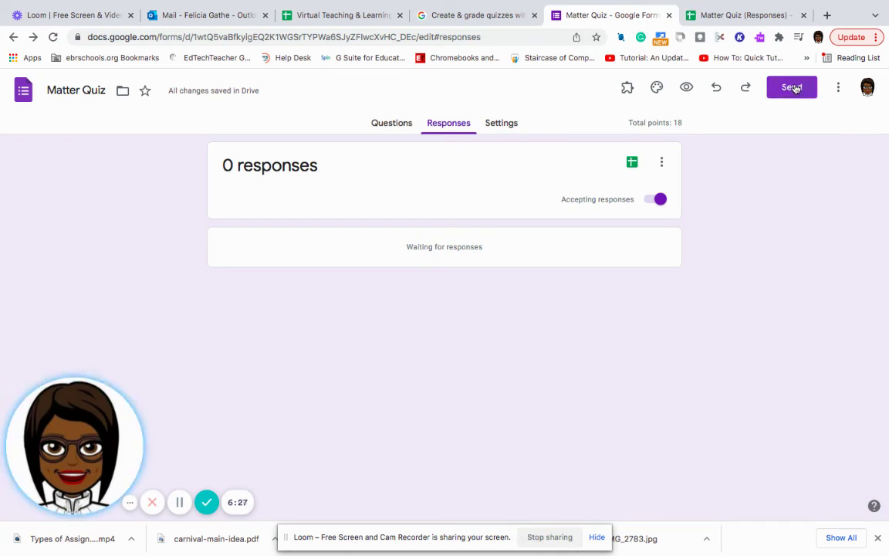
pyautogui.click(489, 35)
pyautogui.click(490, 35)
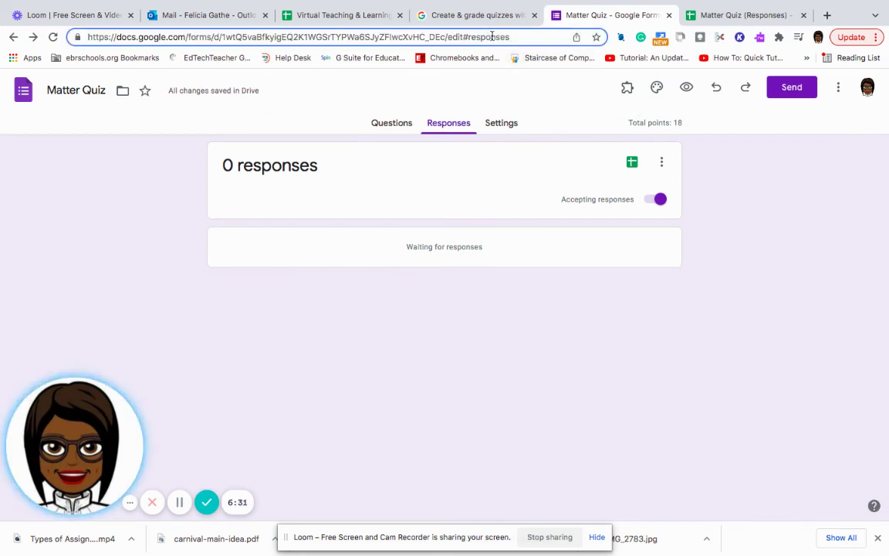
pyautogui.moveTo(513, 37); pyautogui.dragTo(456, 43)
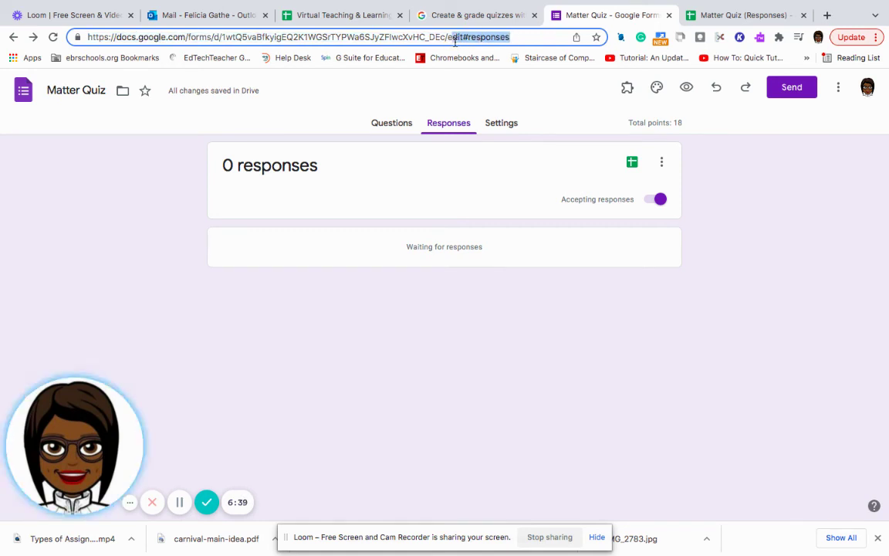
pyautogui.press('BackSpace')
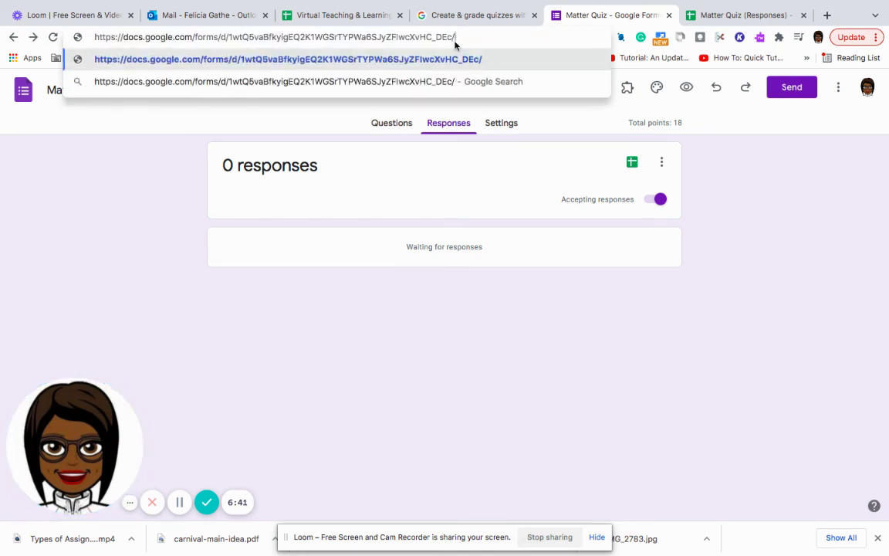
pyautogui.write('co')
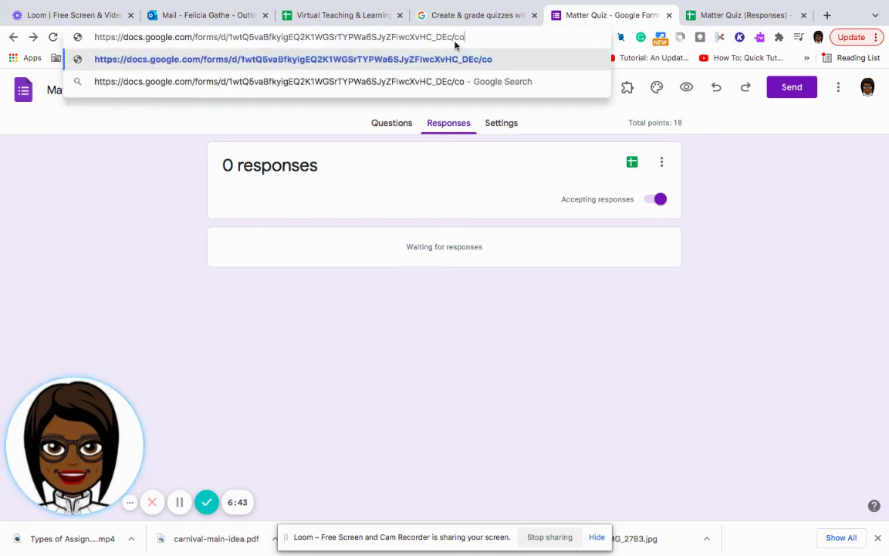
pyautogui.write('py')
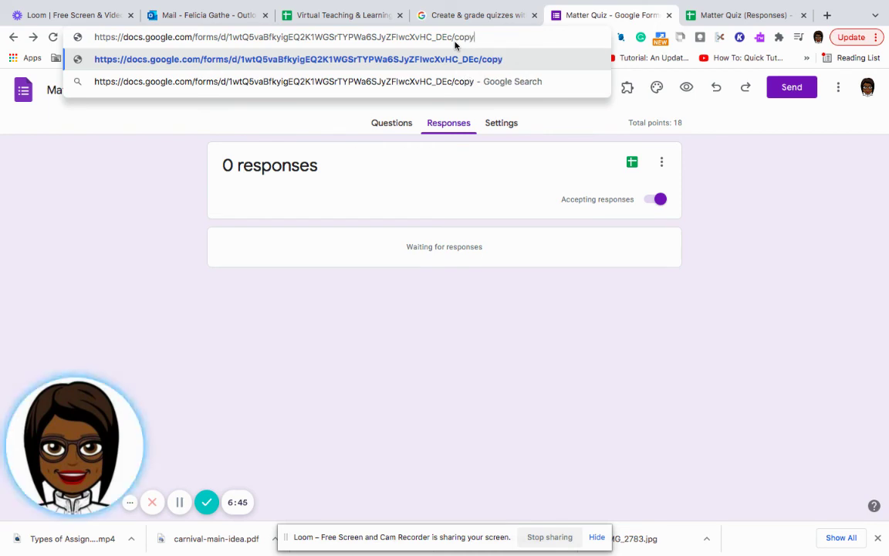
pyautogui.press('Return')
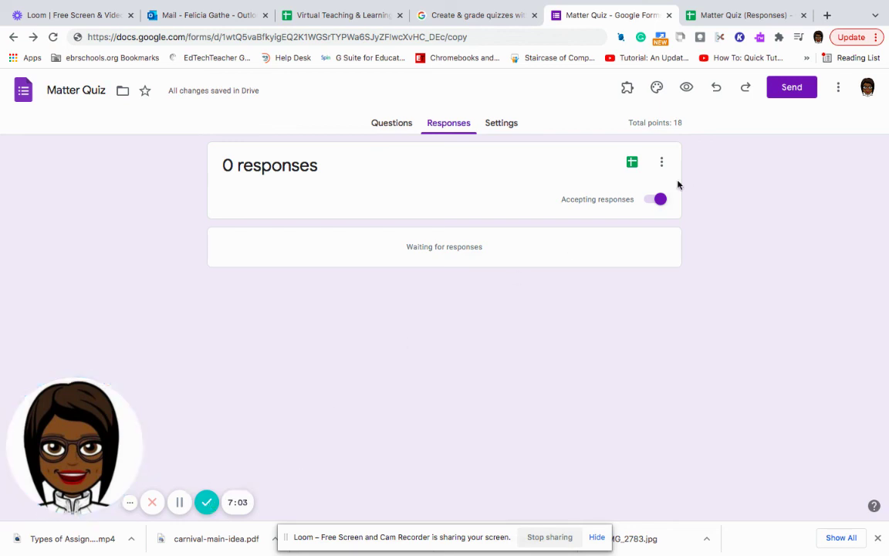
# - View the options for sending the quiz by email and close them without sending anything
pyautogui.click(792, 87)
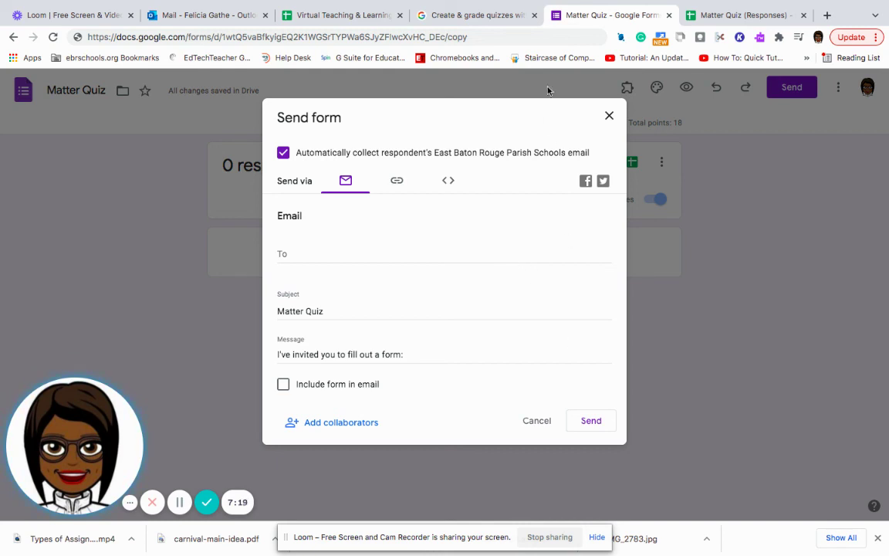
pyautogui.click(608, 116)
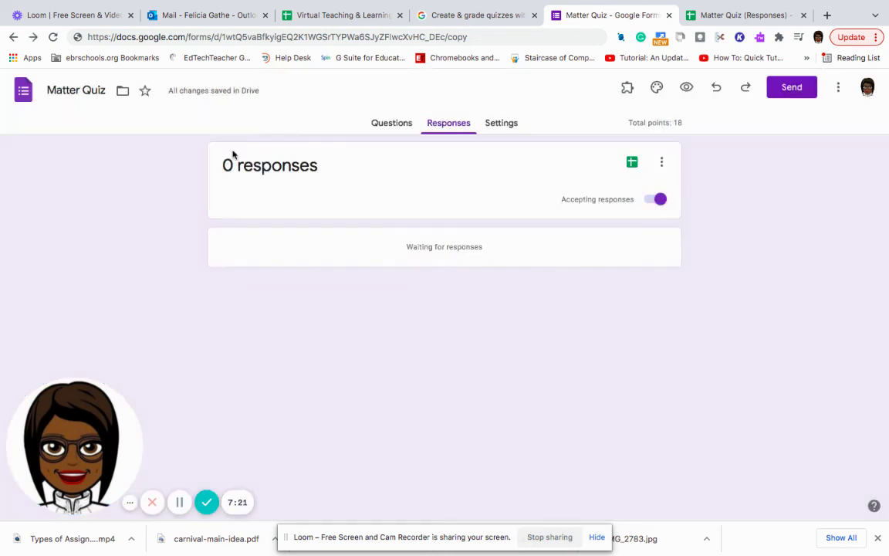